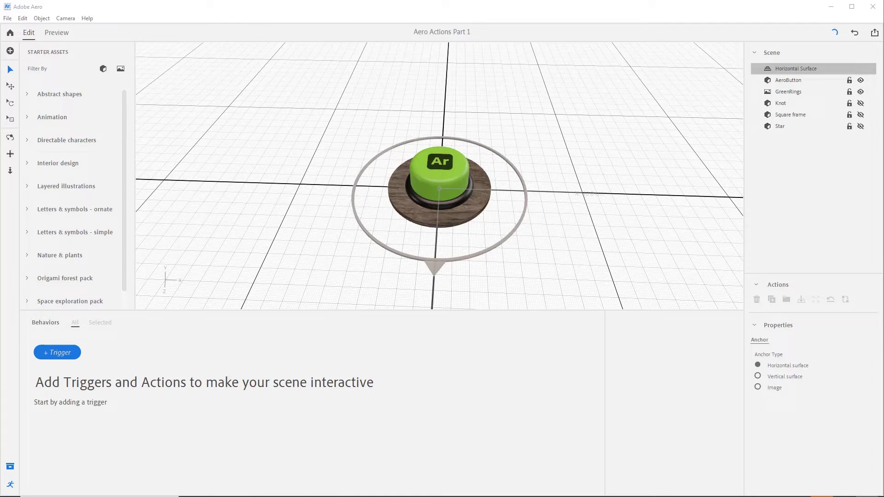
Give AeroButton a Tap trigger, leaving its action list empty for now
click(449, 182)
click(47, 353)
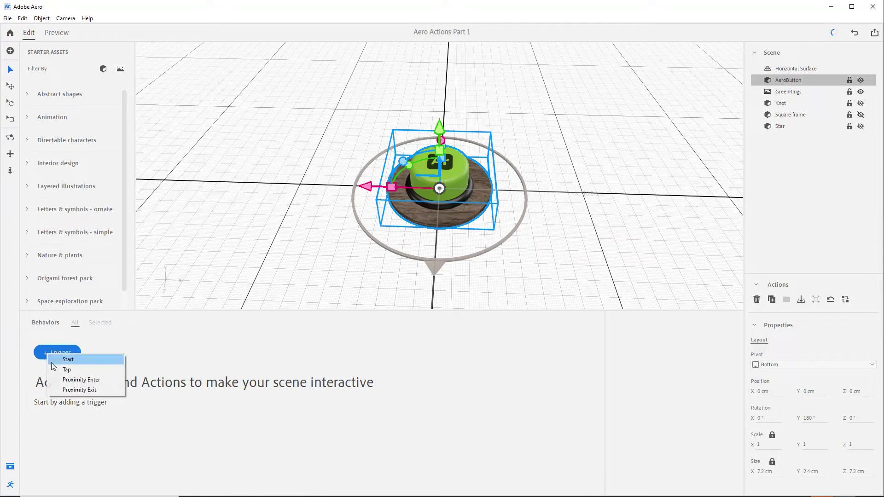
click(57, 370)
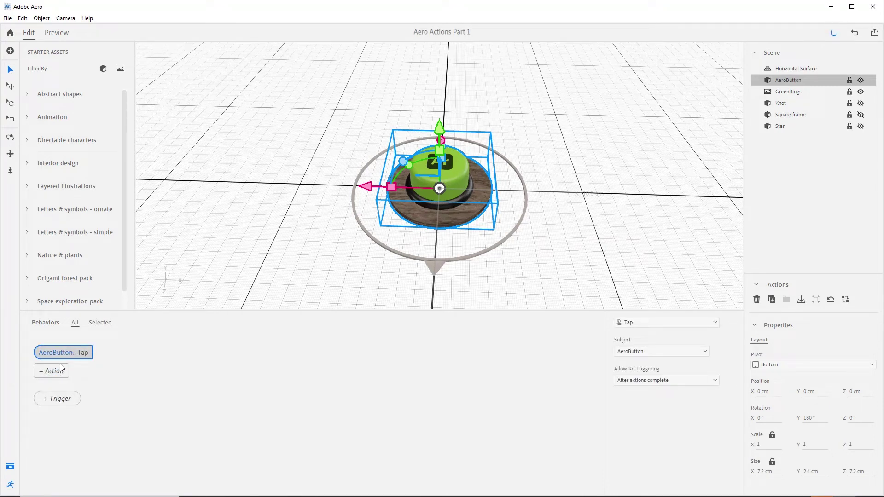
click(45, 373)
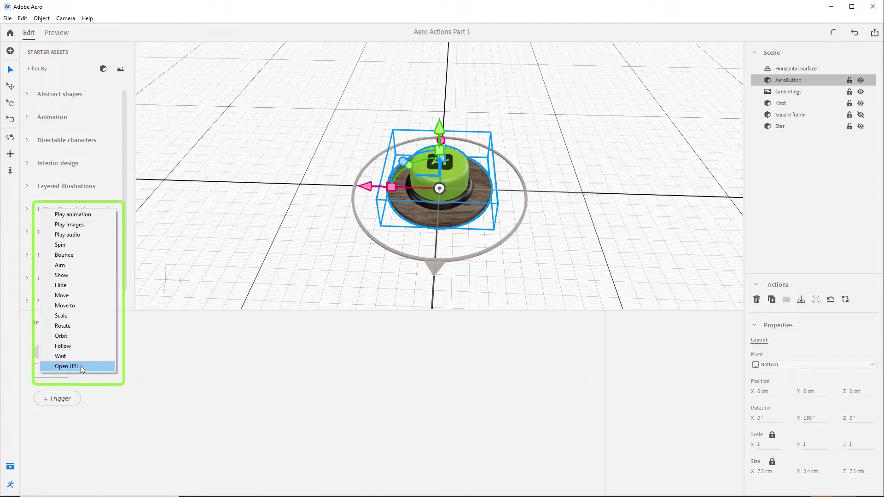
click(179, 359)
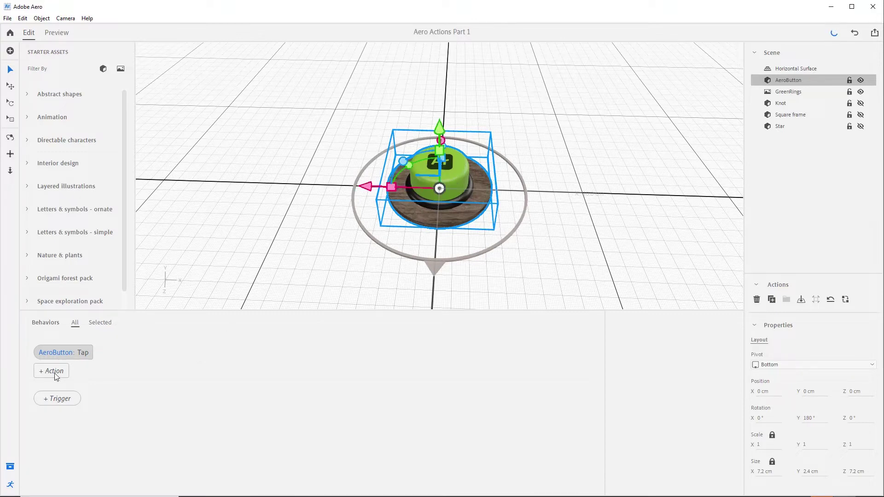
Add a Play animation action to the Tap trigger, keeping the AeroButton animation set
click(41, 372)
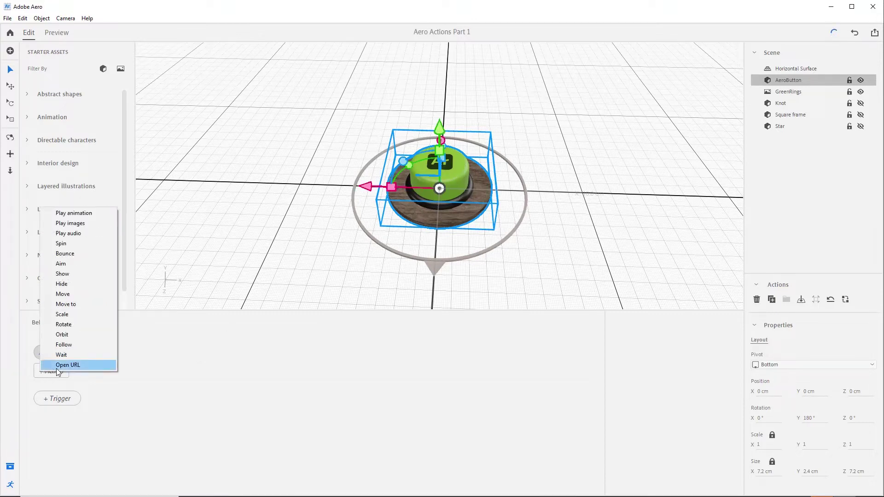
click(72, 213)
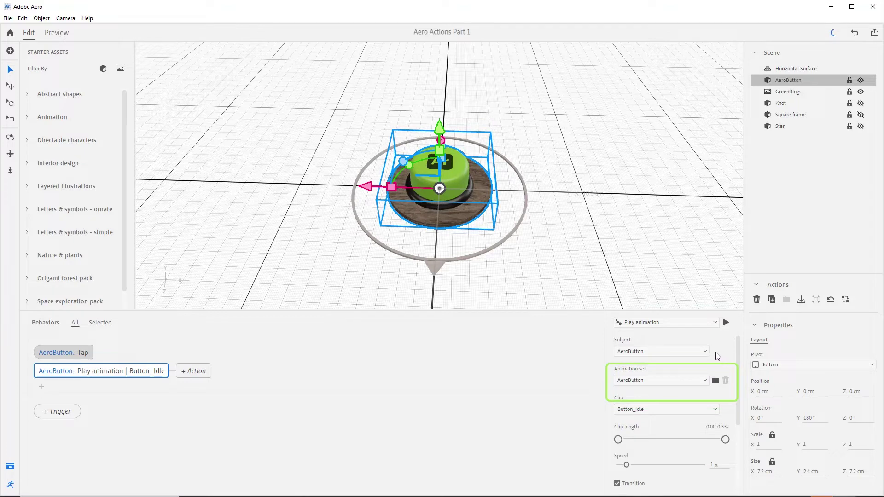
click(704, 380)
click(713, 369)
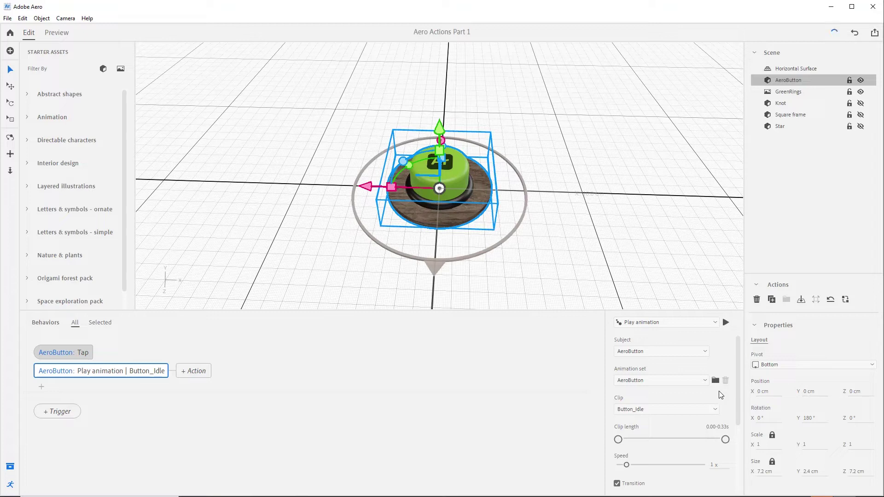
Switch the animation clip to Button_Press and preview it
click(715, 409)
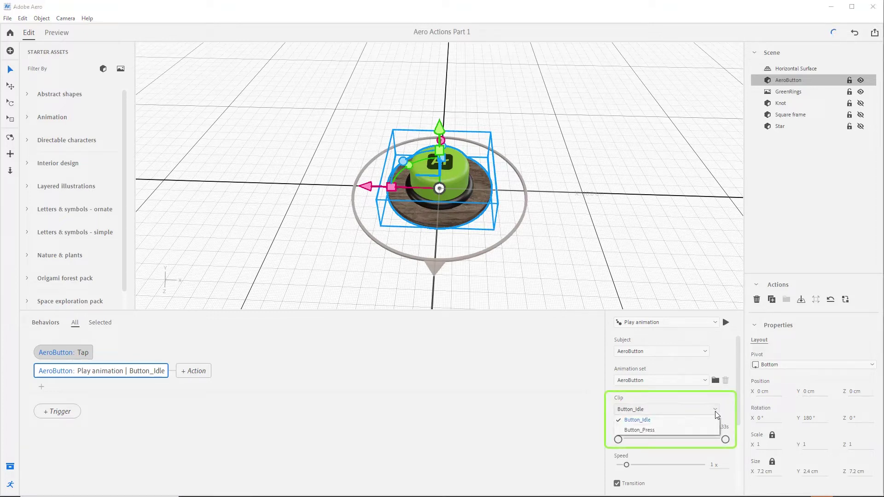
click(699, 430)
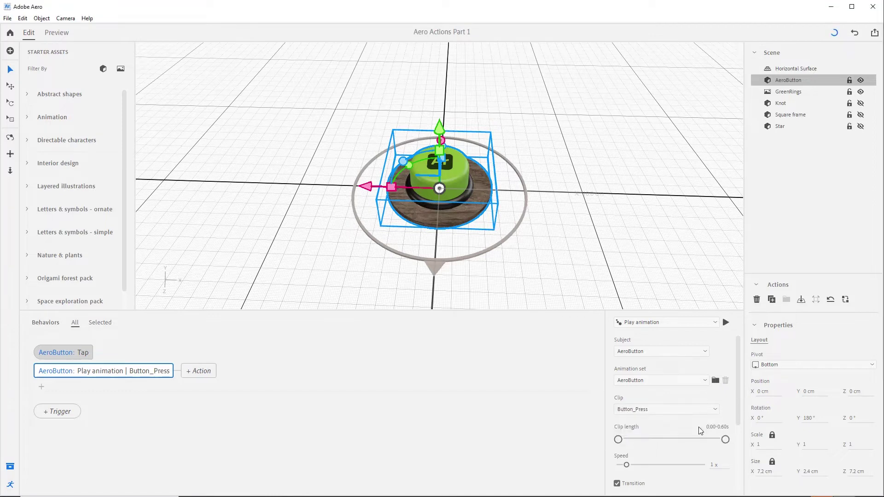
click(727, 323)
Turn off Transition for the Play animation action
drag(737, 360, 735, 424)
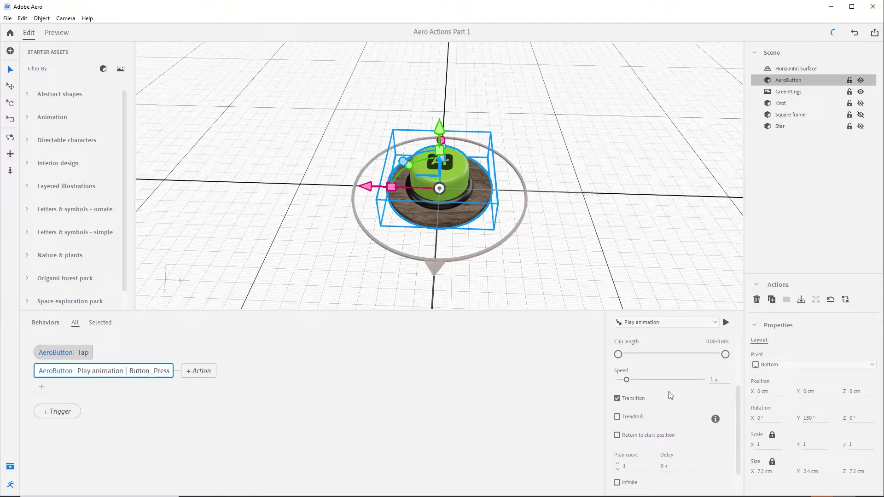
drag(739, 401, 736, 411)
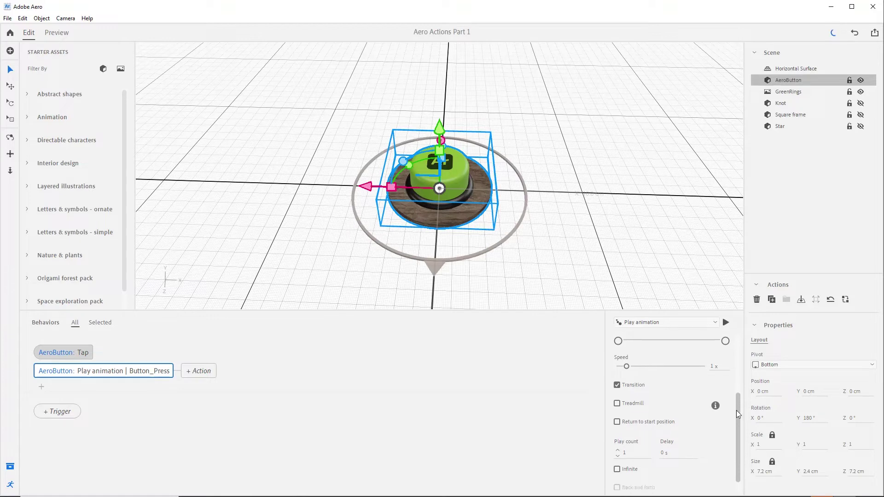
click(624, 385)
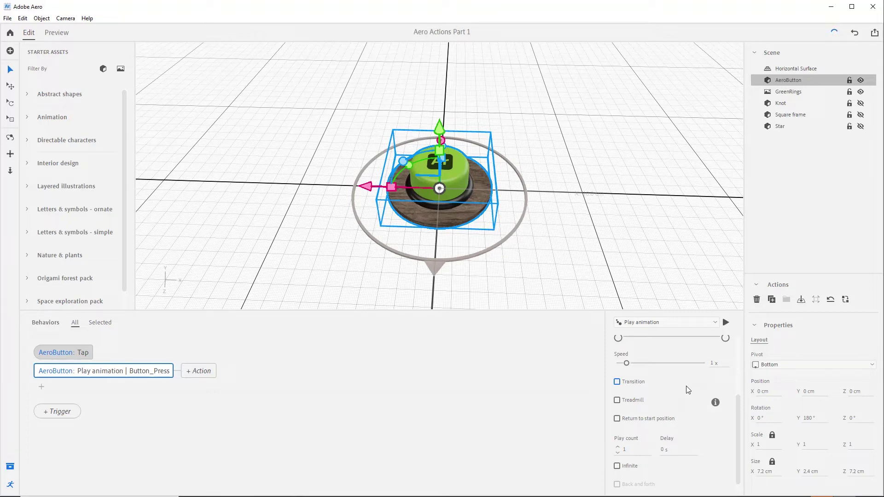
drag(736, 412, 742, 324)
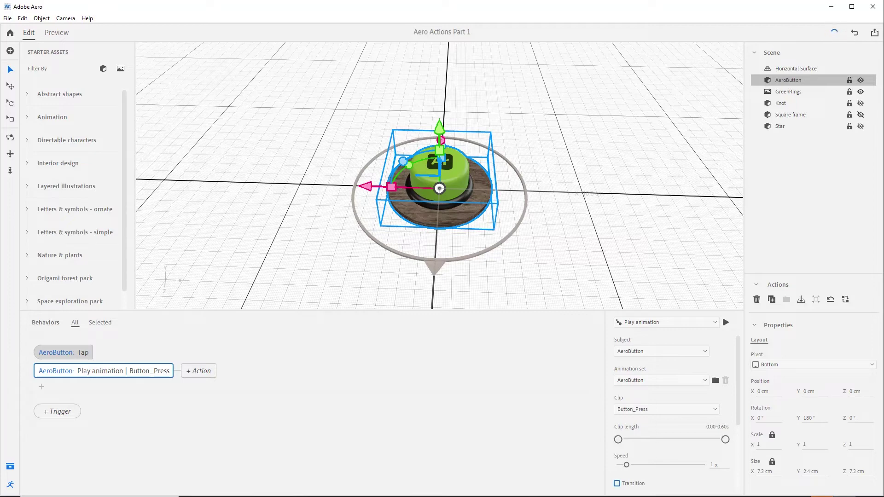
drag(518, 218, 519, 132)
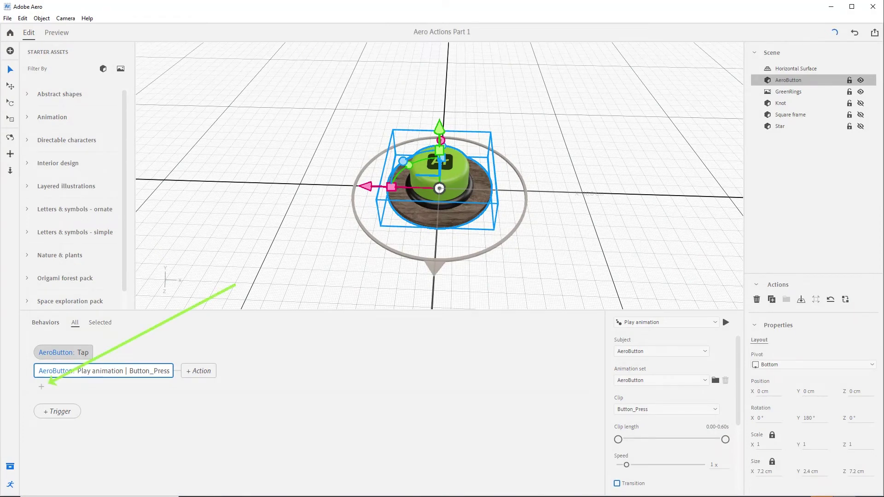
Add a Play images action after the animation with GreenRings as its subject
click(41, 386)
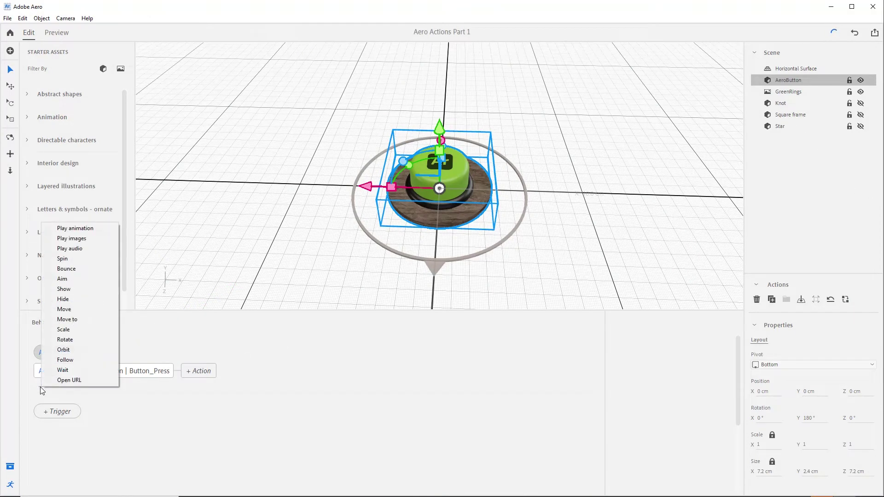
click(87, 240)
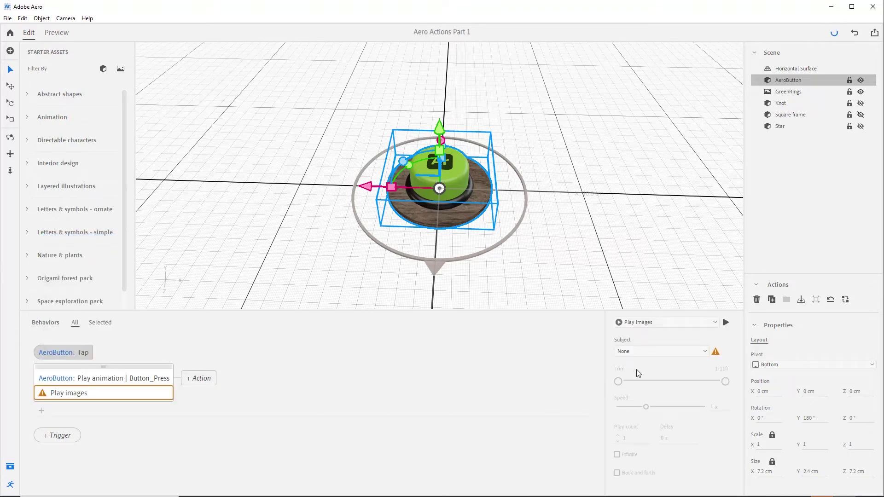
click(653, 352)
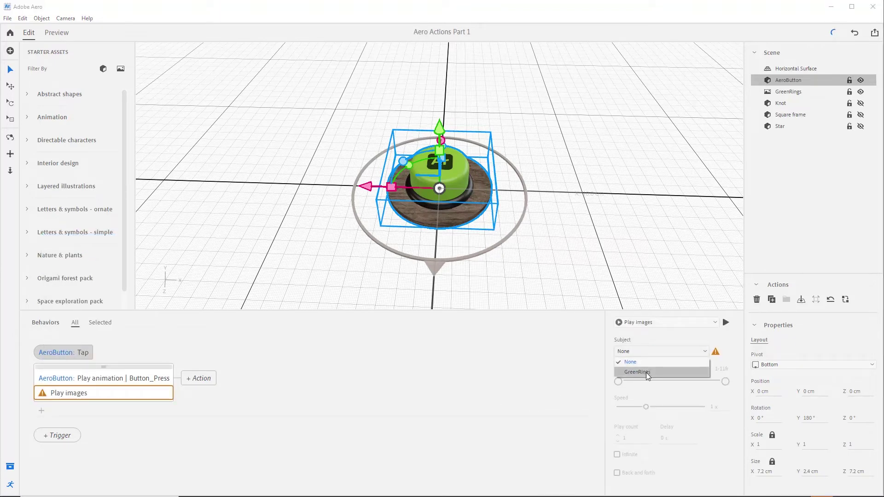
click(647, 373)
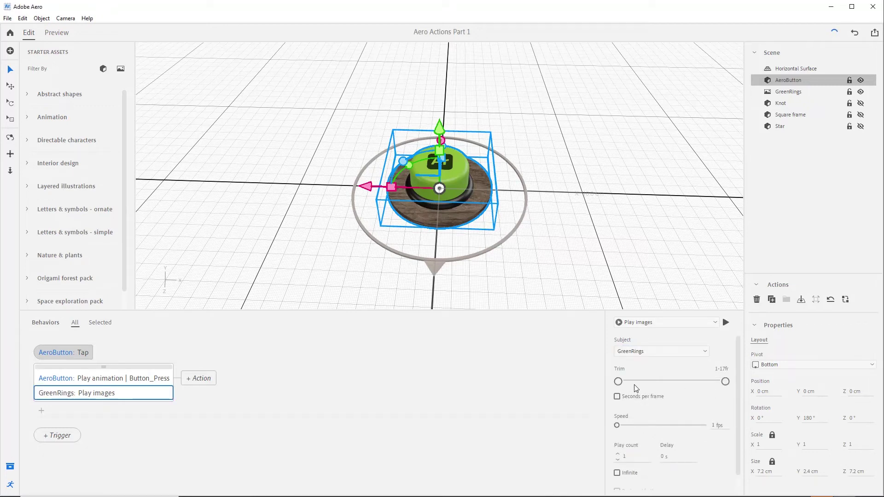
Set the image playback speed to 24 fps, preview it, and reselect AeroButton
click(717, 425)
text(24)
key(Return)
click(727, 324)
scroll(737, 396, down, 2)
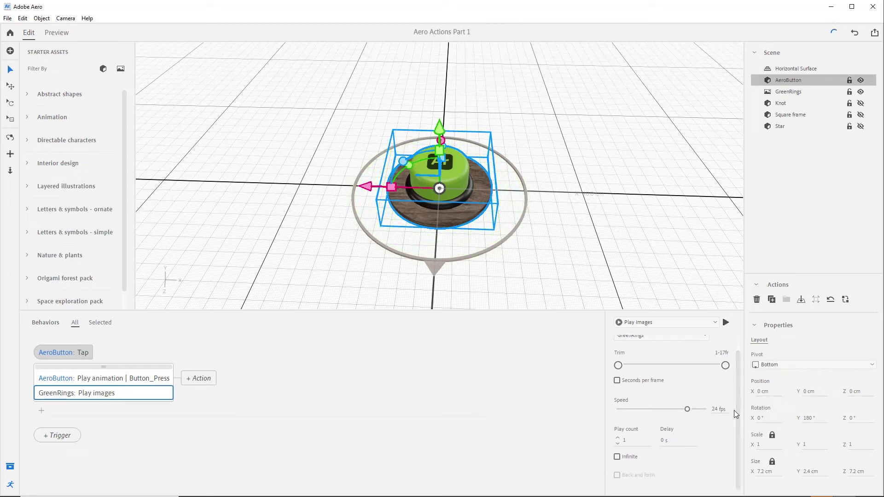
click(547, 300)
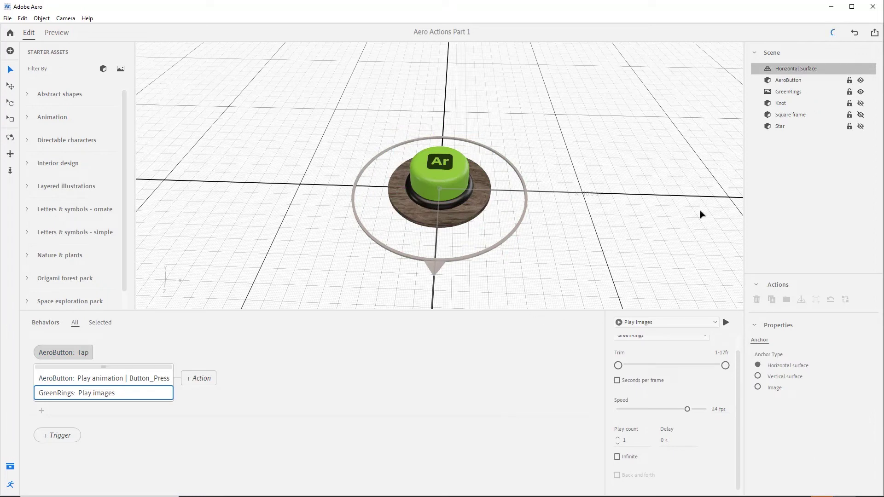
click(790, 83)
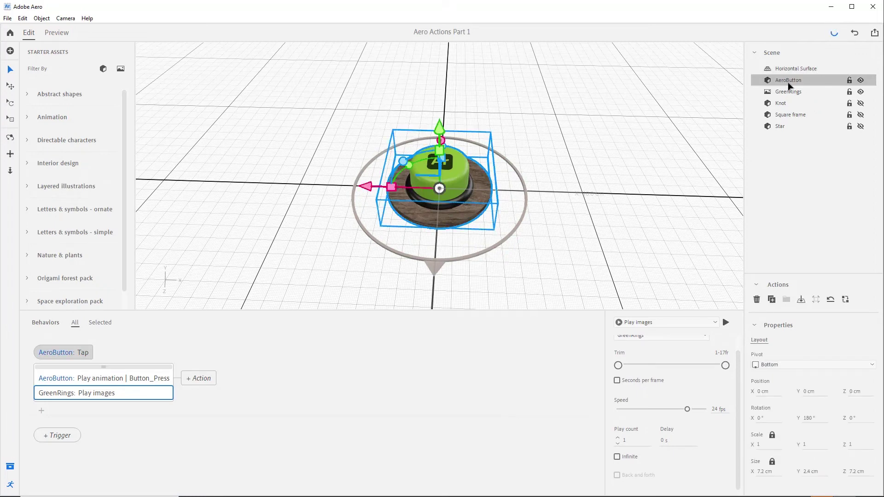
Add a Play audio action using the Beep 03 preset from Audio Presets > Electronics, then preview
click(41, 410)
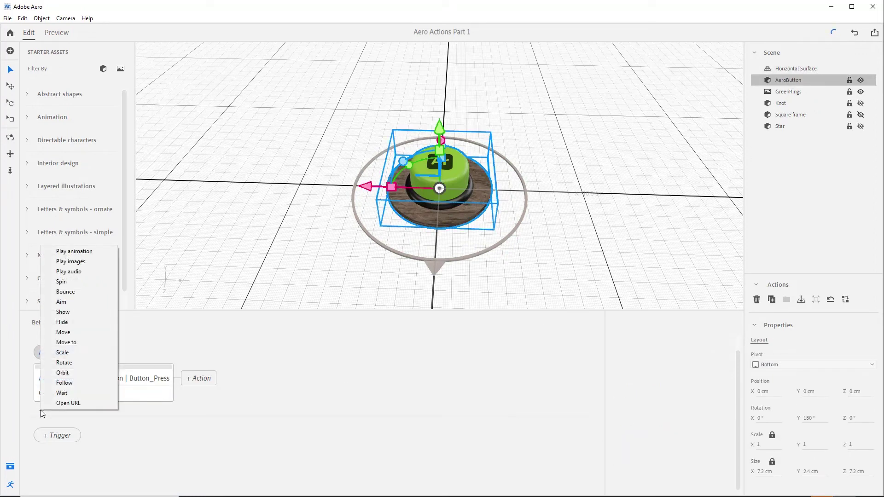
click(77, 272)
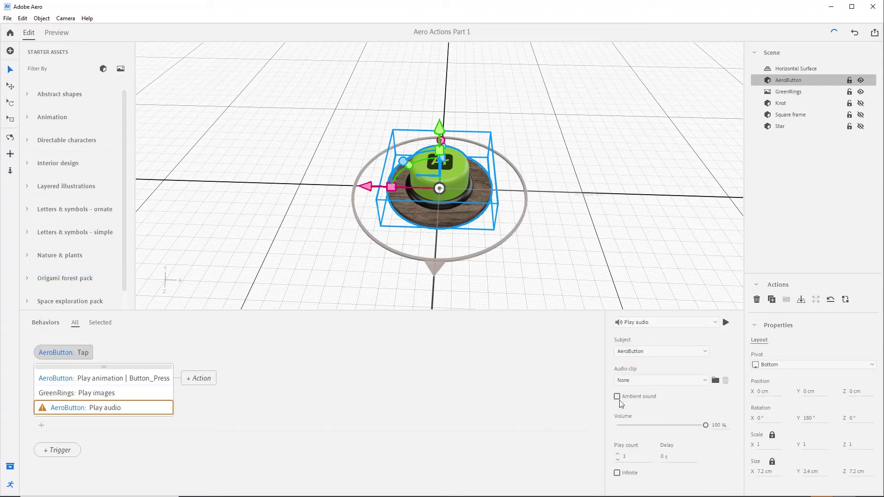
click(715, 381)
click(731, 384)
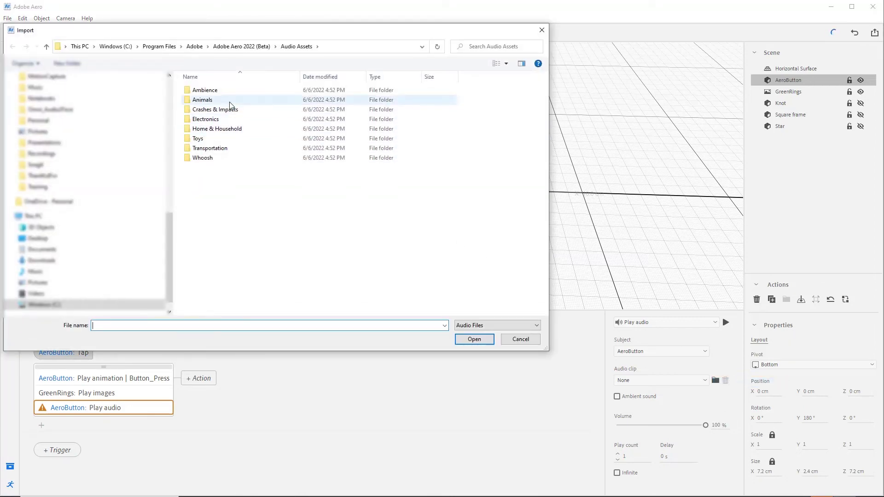
double_click(226, 120)
double_click(218, 139)
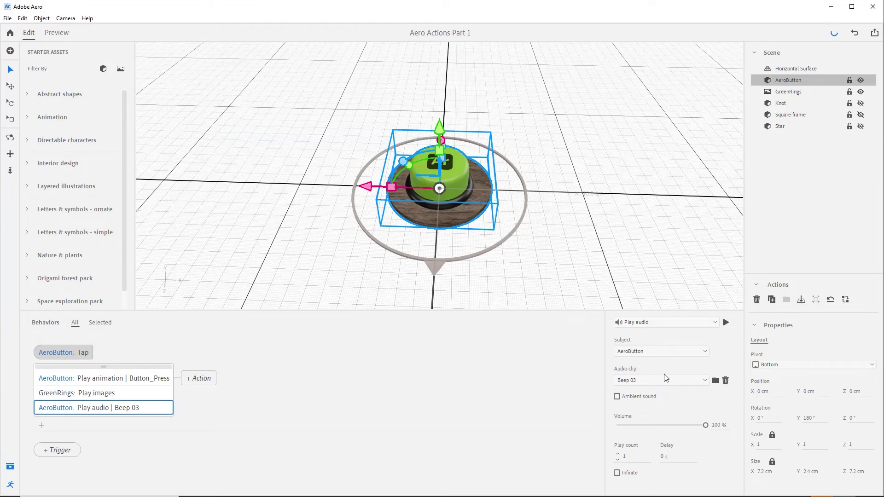
click(726, 324)
Enter Preview mode and tap the Ar button to test its actions
click(57, 32)
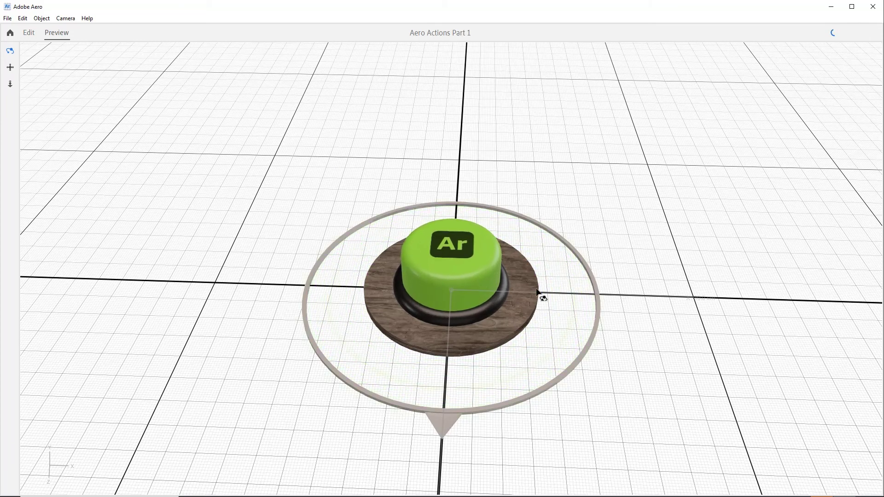
click(466, 262)
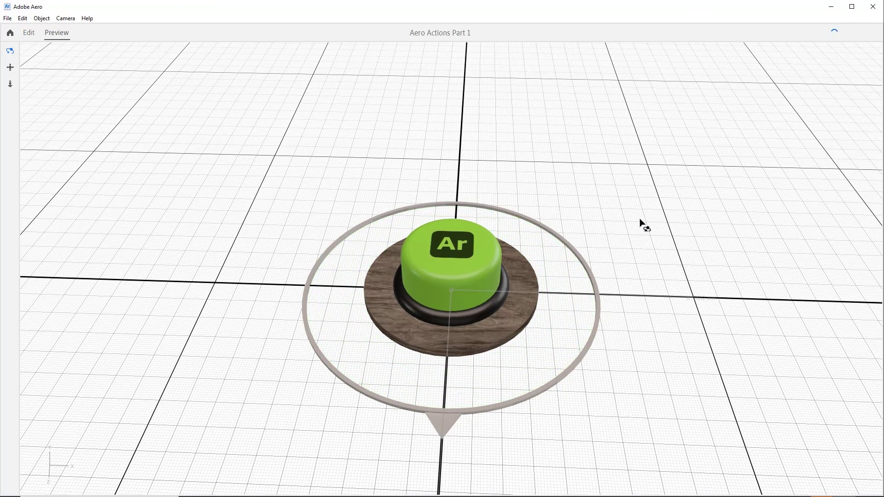